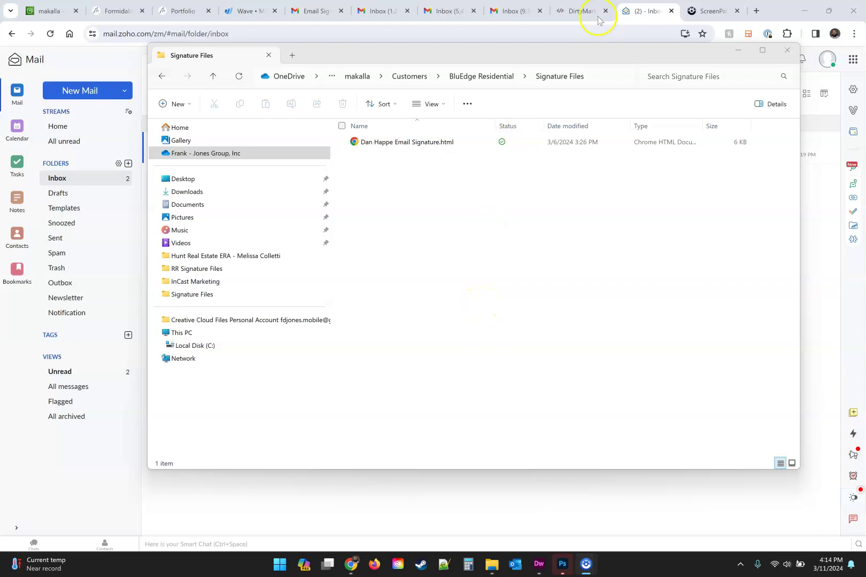
left_click(638, 12)
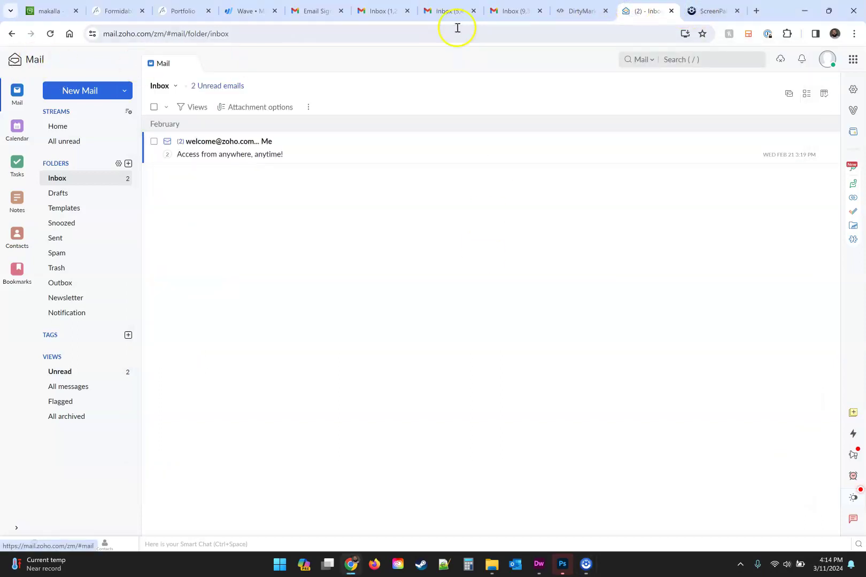
left_click(492, 567)
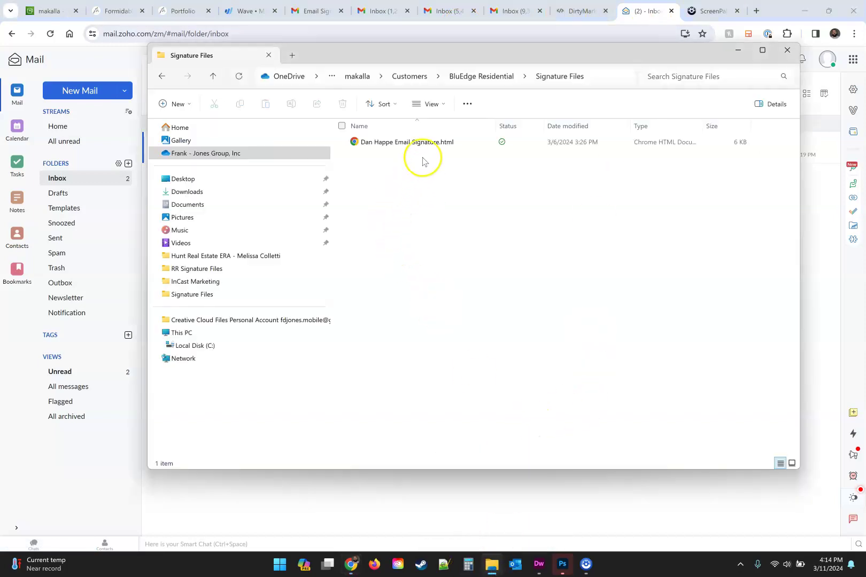
left_click(392, 144)
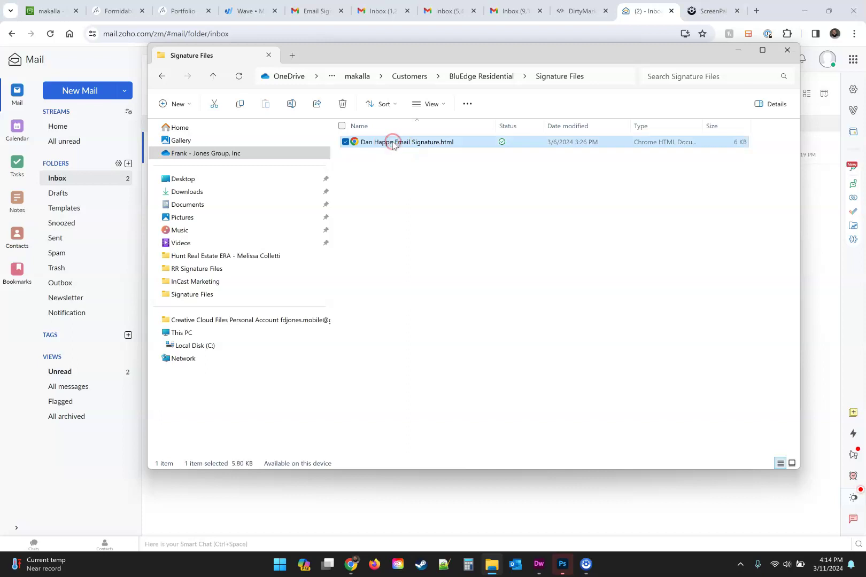
right_click(393, 145)
mouse_move(431, 194)
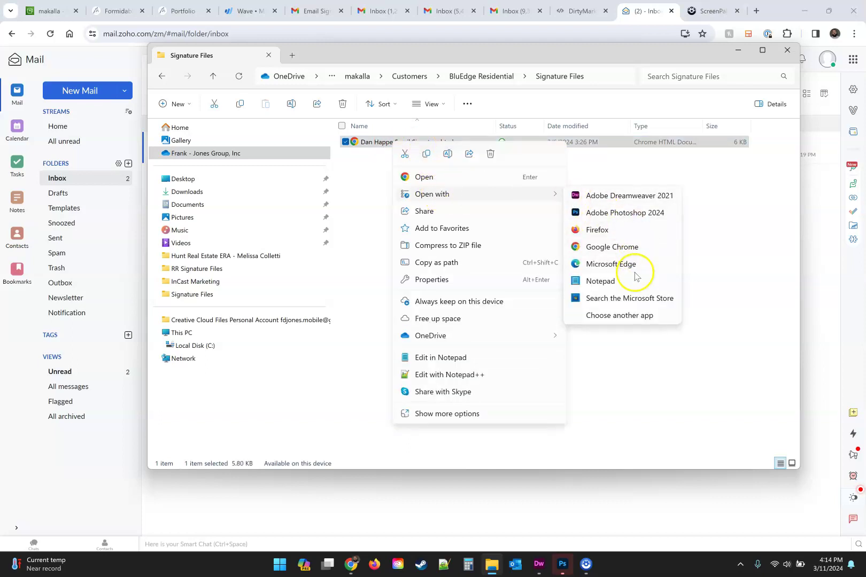
left_click(628, 283)
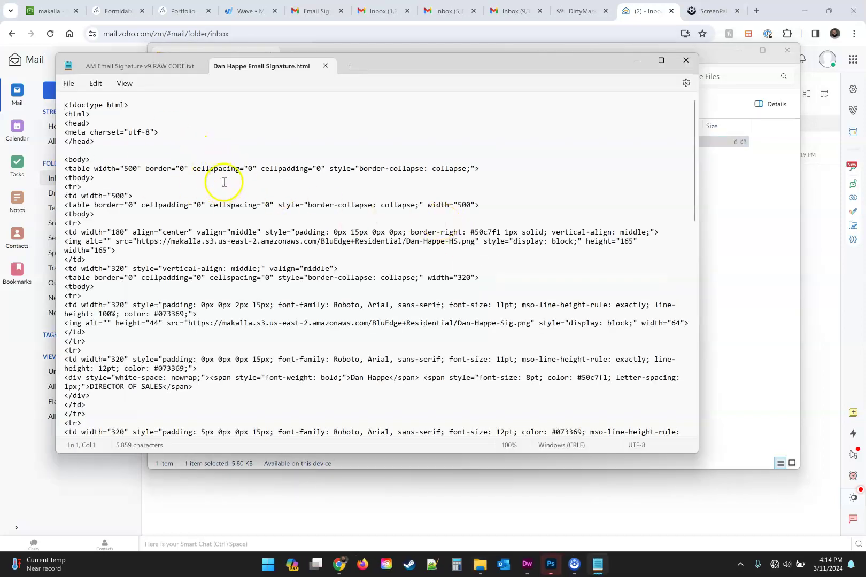
left_click(375, 151)
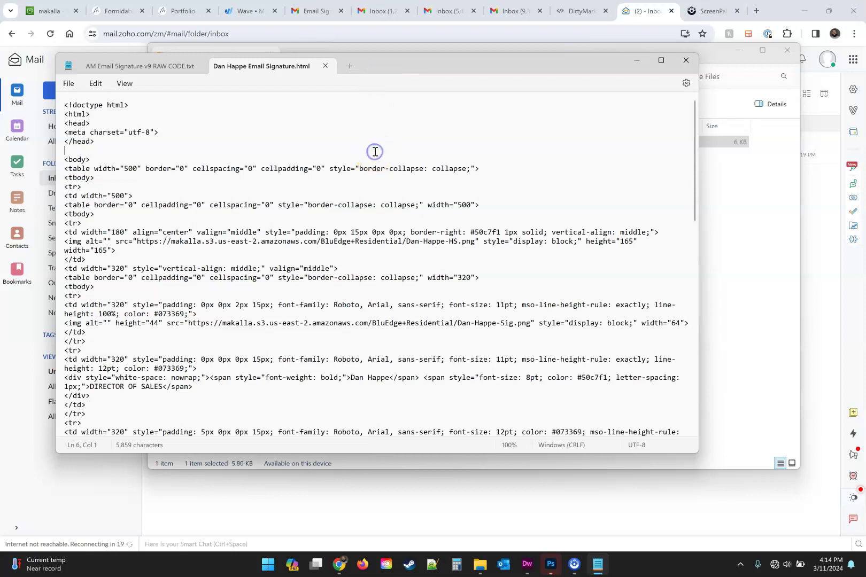
key("ctrl+a")
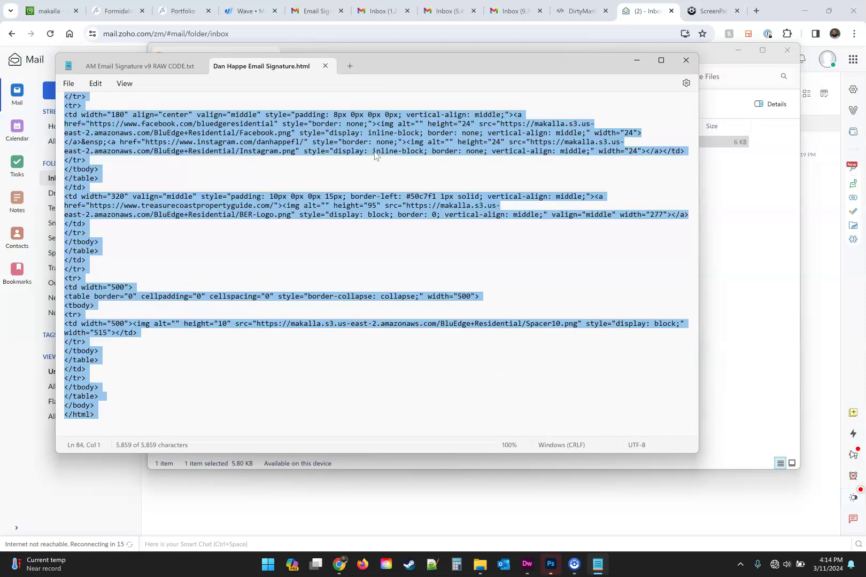
Close the signature file and exit Notepad after copying the code.
left_click(321, 106)
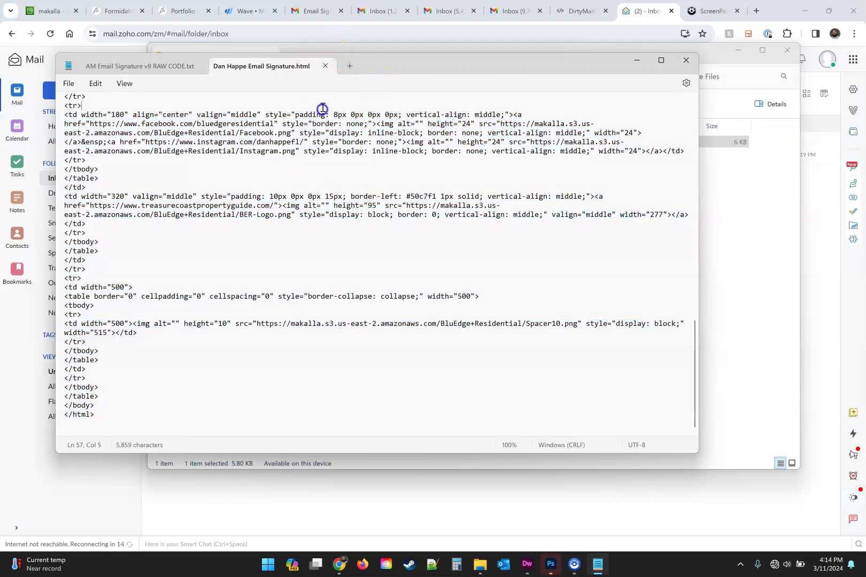
left_click(324, 66)
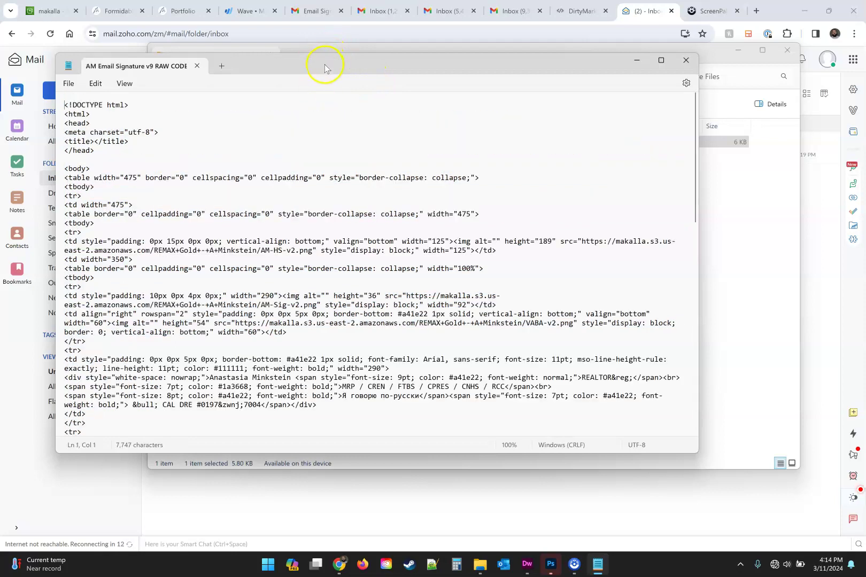
left_click(197, 66)
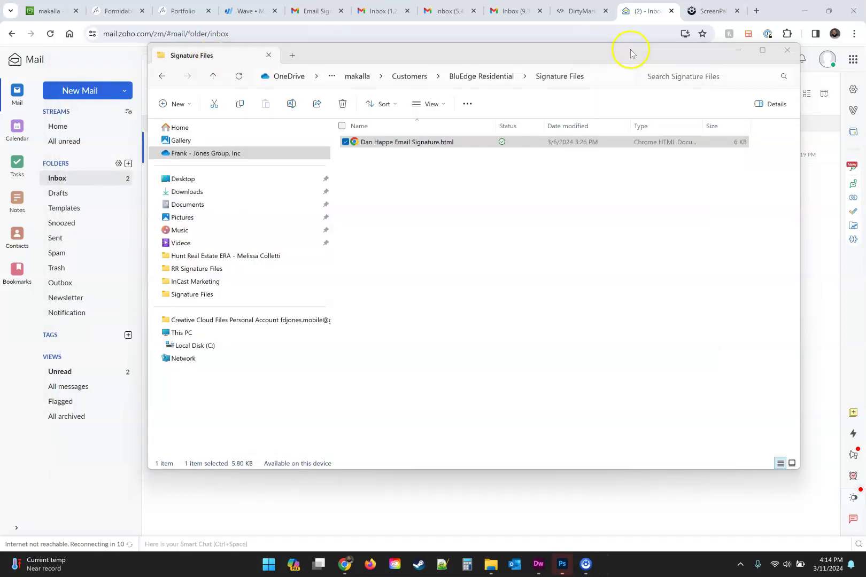
Close the Signature Files folder window to reveal the Zoho Mail inbox.
left_click(786, 50)
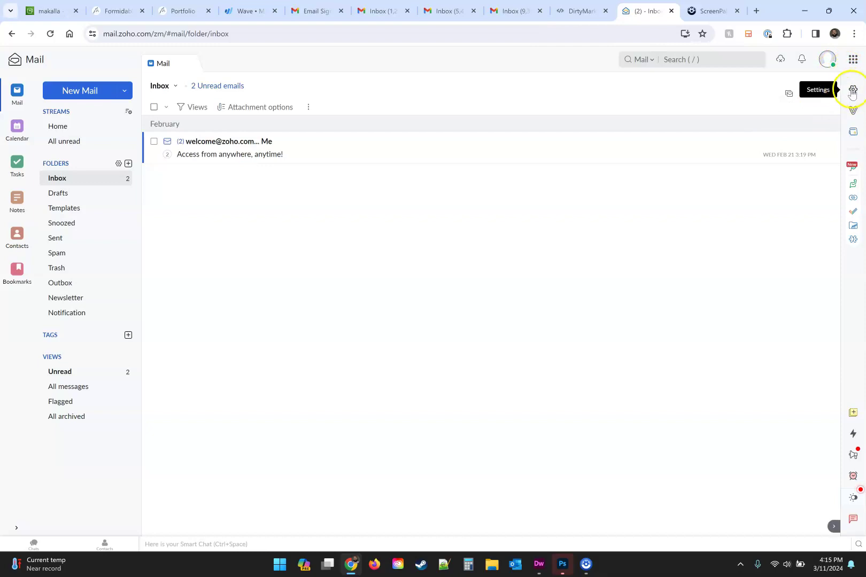
Open Zoho Mail settings and go to the Signature page to add a new one.
left_click(851, 90)
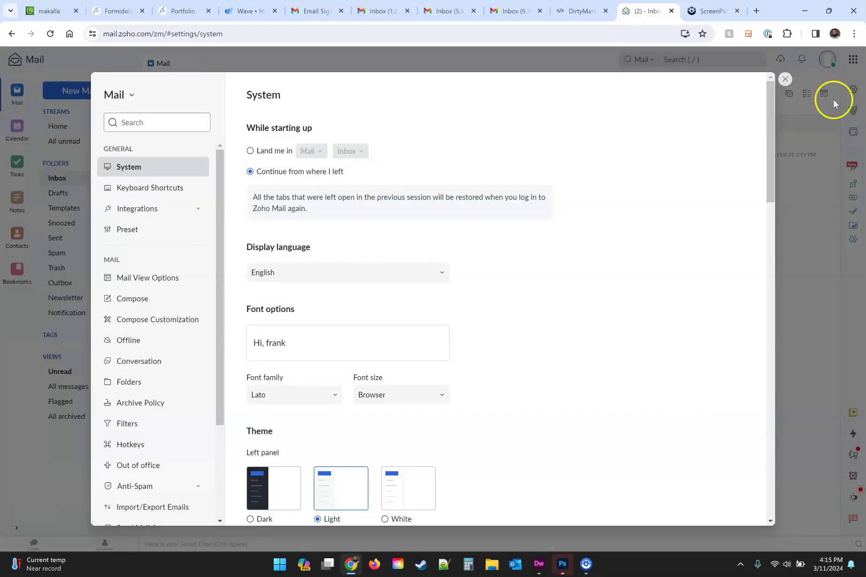
scroll(140, 207, "down", 1)
scroll(145, 217, "down", 2)
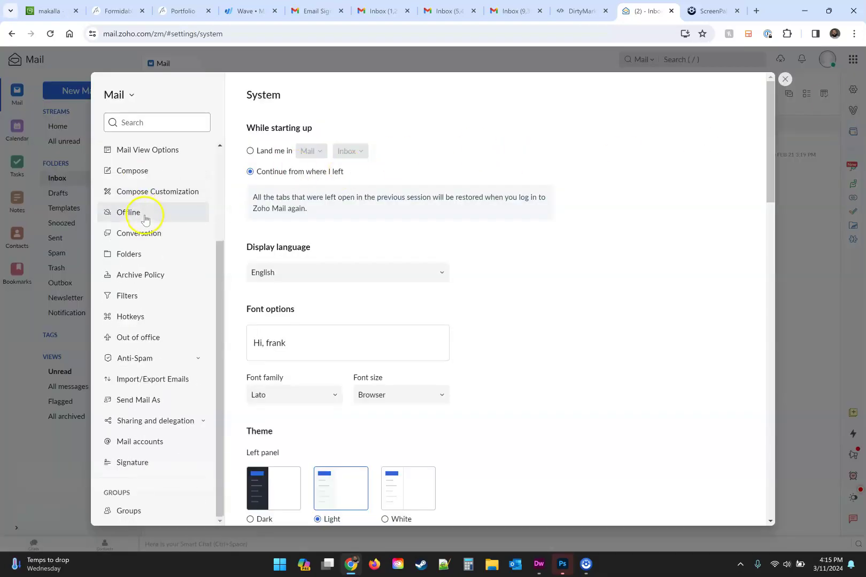
left_click(144, 463)
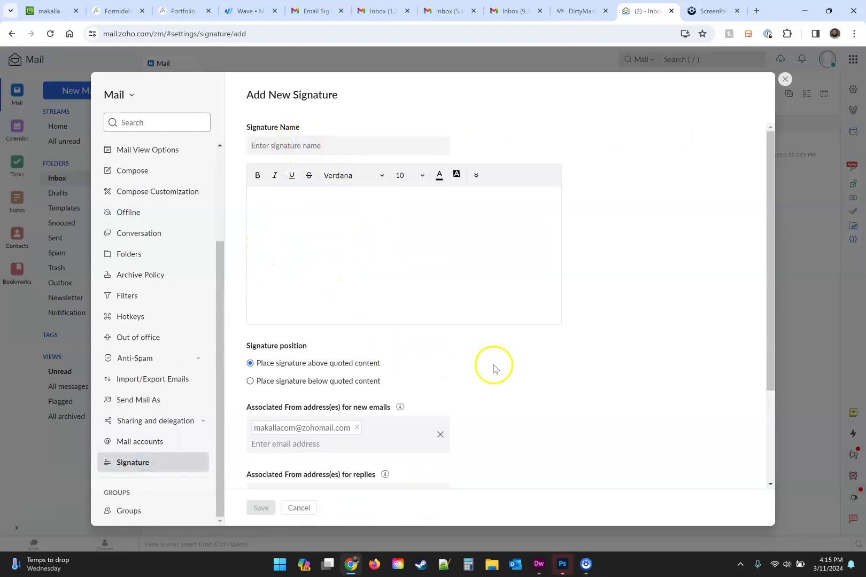
scroll(521, 380, "down", 2)
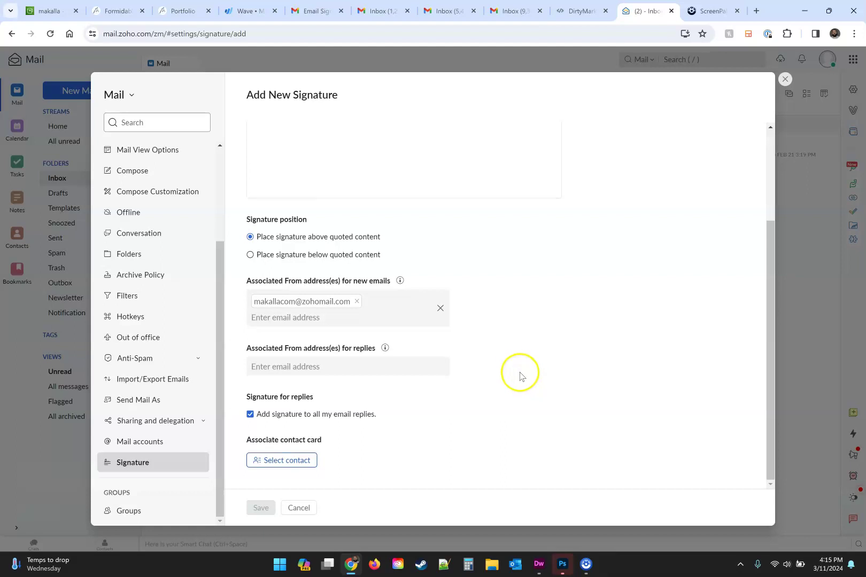
scroll(518, 377, "up", 2)
scroll(515, 371, "up", 1)
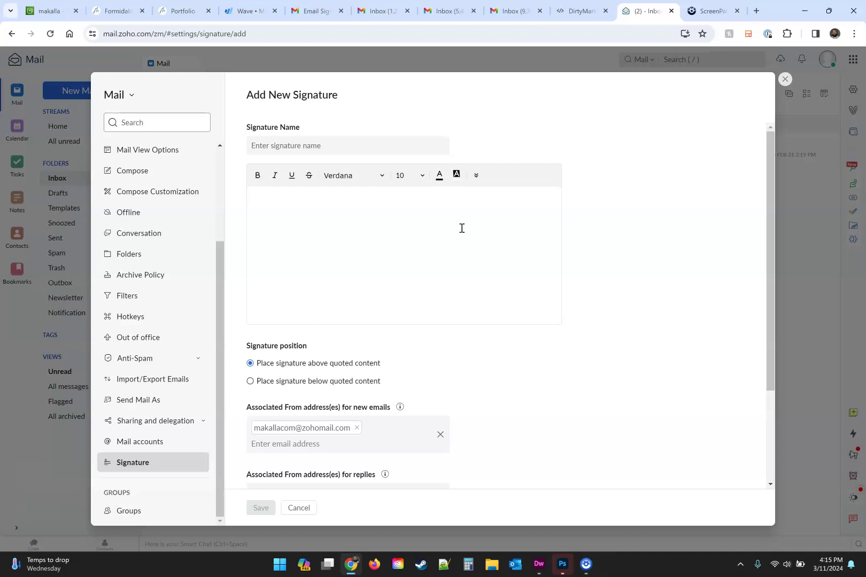
Name the signature 'Zoho Signature' and reveal More Options for its body editor.
left_click(354, 154)
type("Zoho Signature")
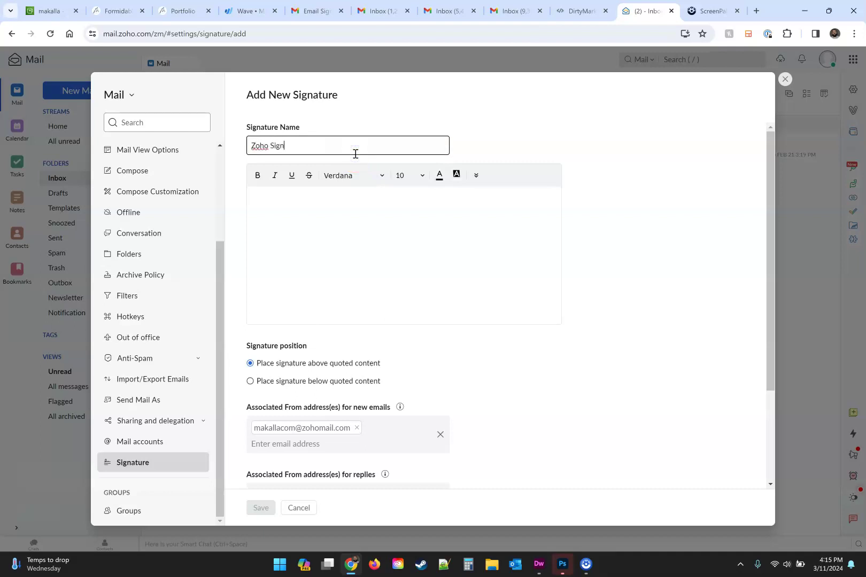
left_click(342, 203)
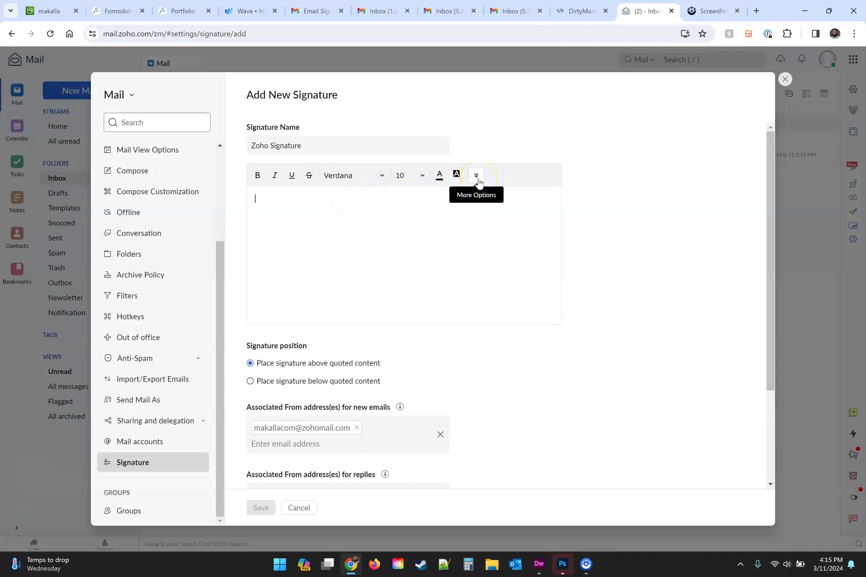
left_click(476, 176)
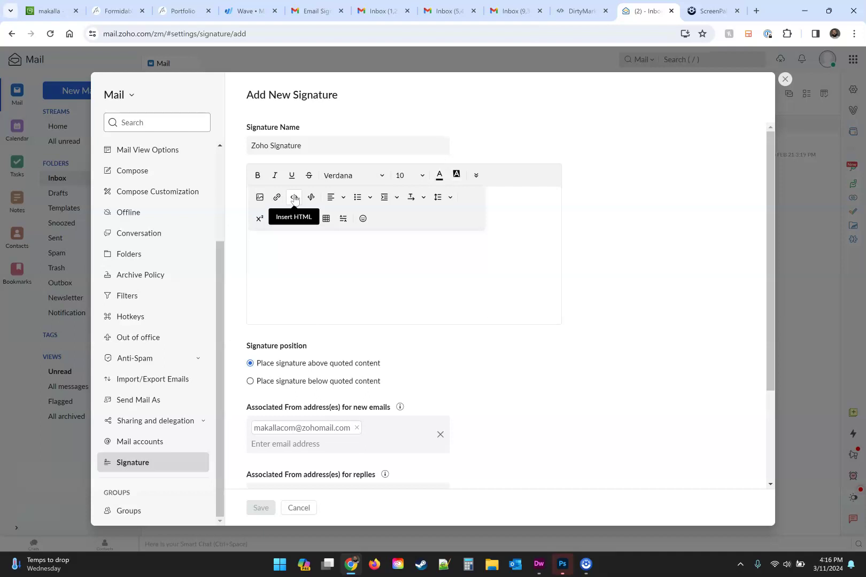
left_click(294, 198)
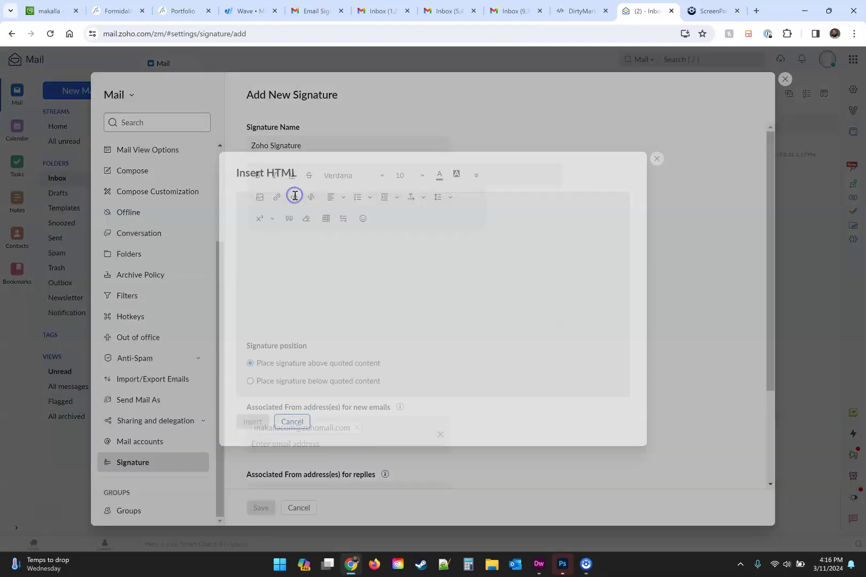
left_click(323, 207)
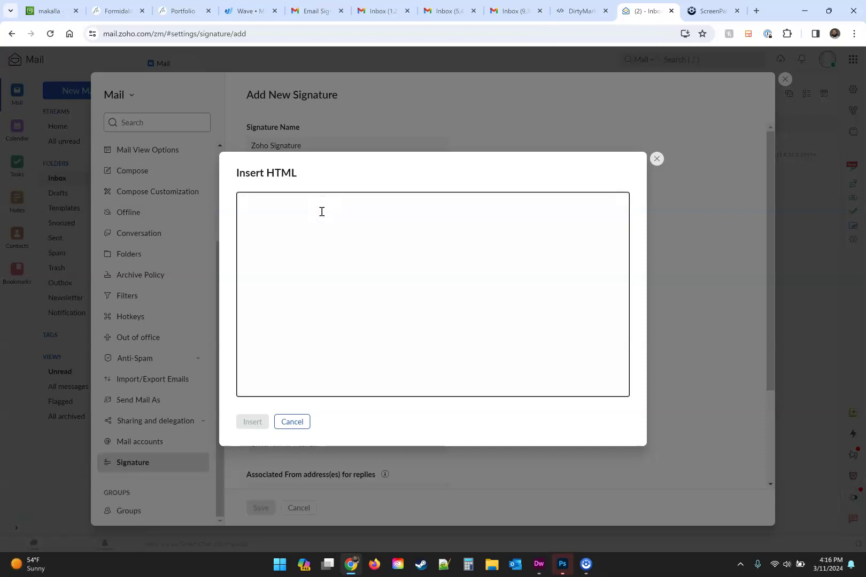
key("ctrl+v")
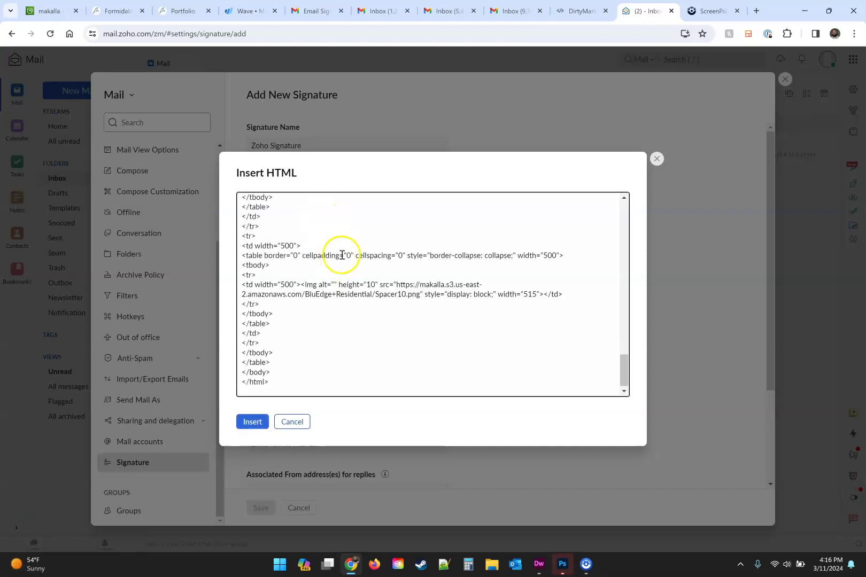
left_click(253, 420)
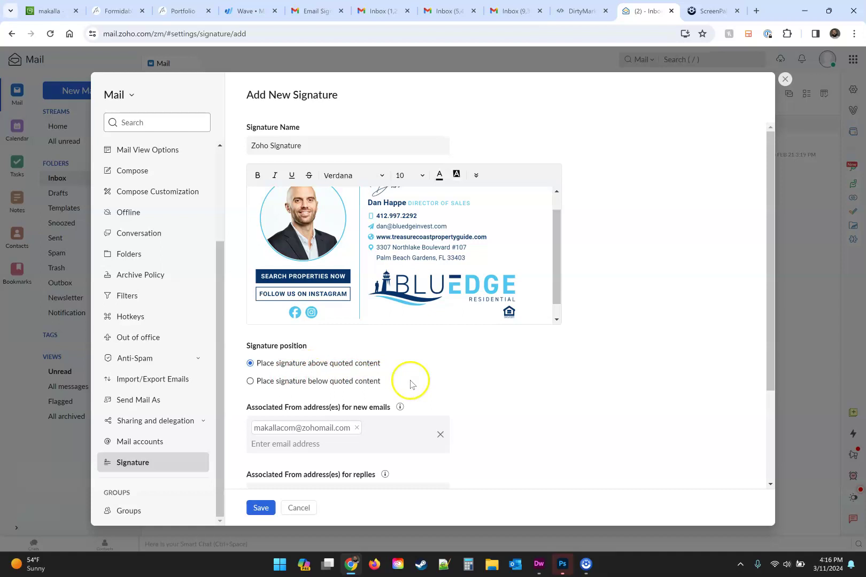
scroll(514, 378, "down", 2)
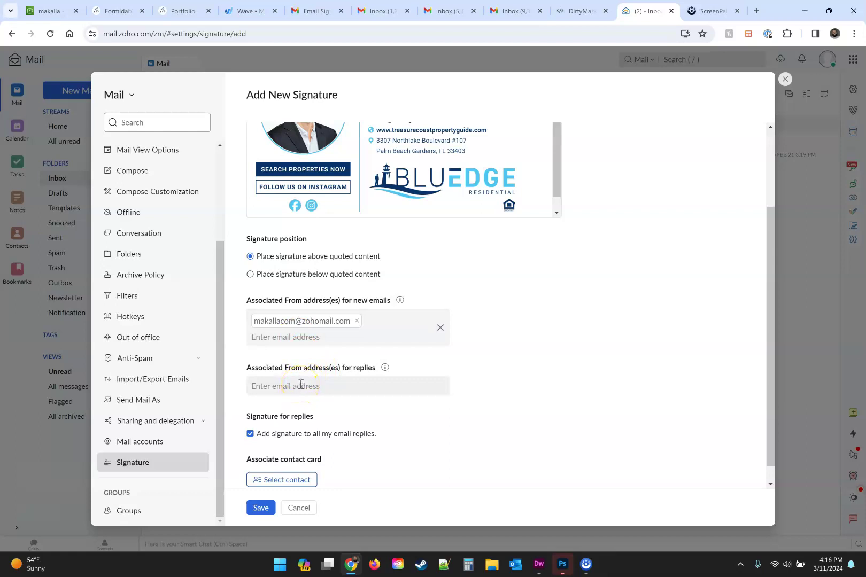
scroll(504, 375, "down", 1)
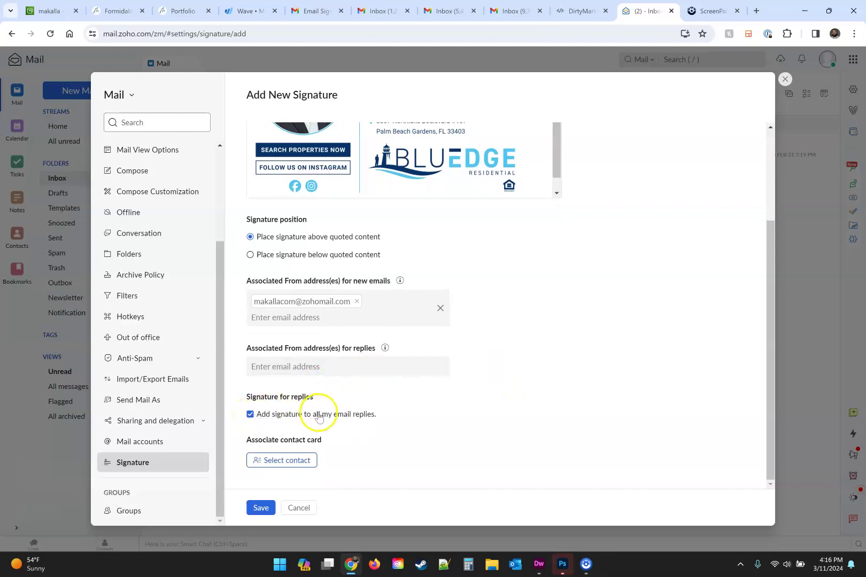
Save Zoho Signature so it appears in the signatures list.
left_click(263, 511)
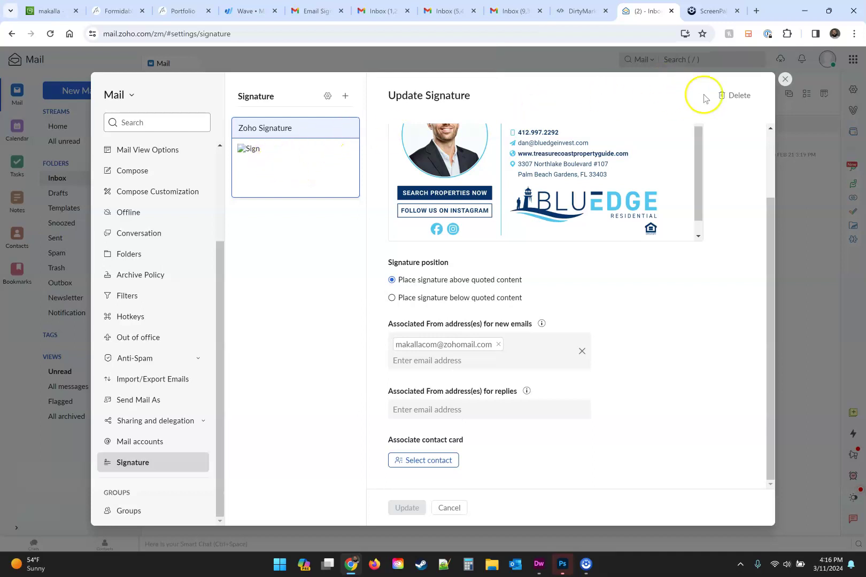
Reopen settings to confirm Zoho Signature shows Dan Happe's design, then return to the inbox.
left_click(785, 82)
left_click(853, 90)
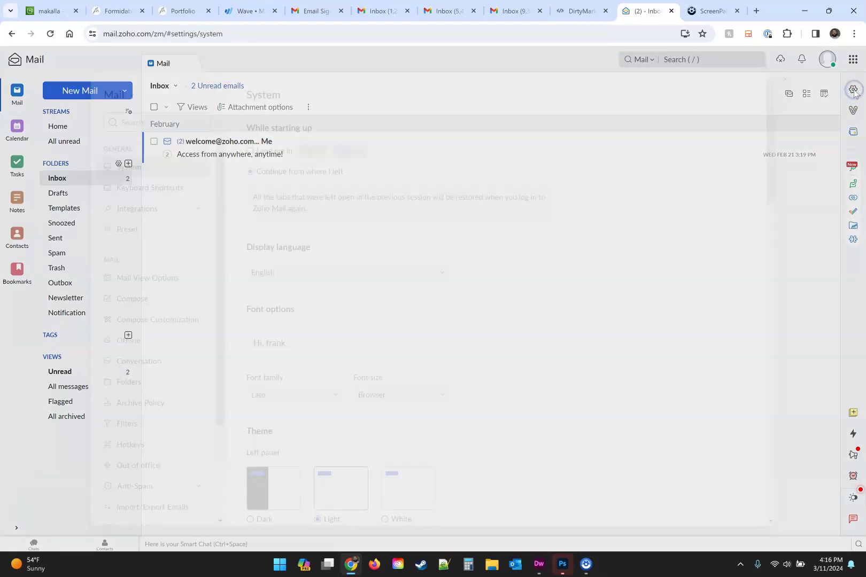
scroll(142, 290, "down", 3)
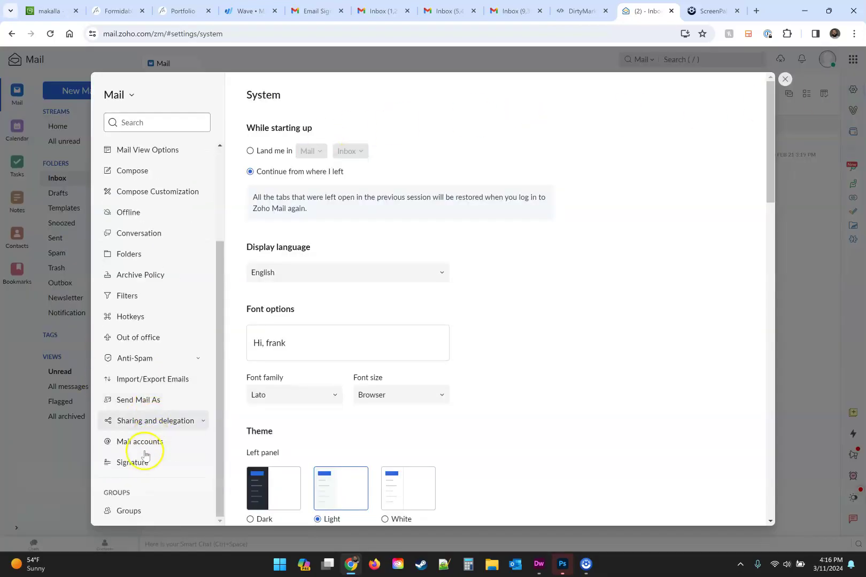
left_click(143, 461)
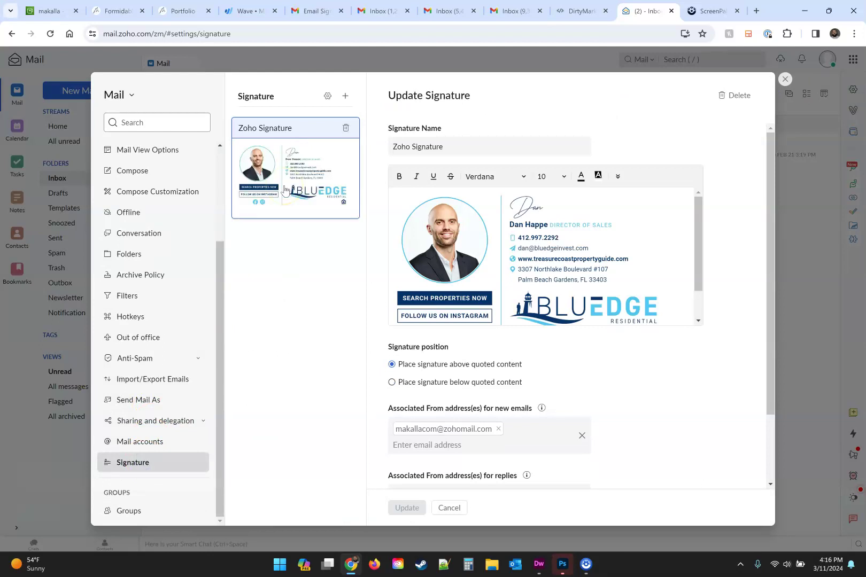
left_click(784, 80)
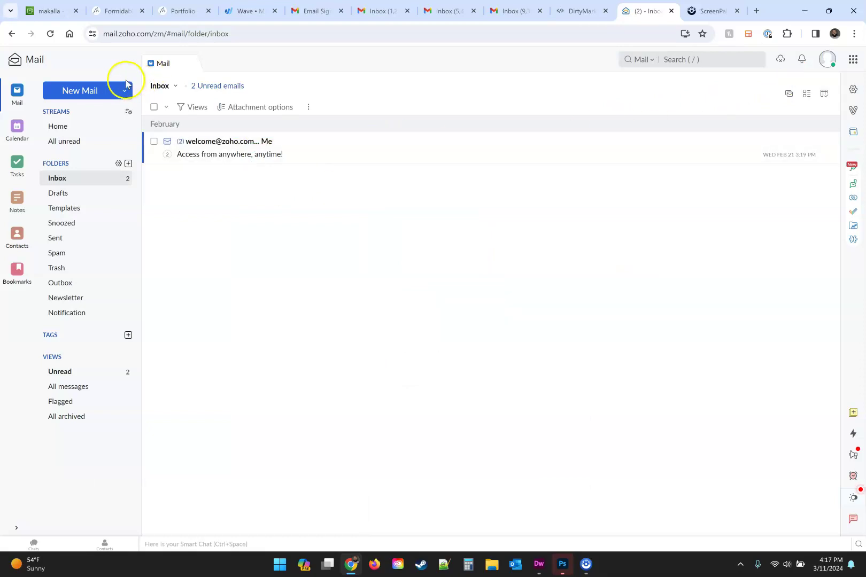
Start a new email showing Dan Happe's BluEdge signature in the body.
left_click(95, 91)
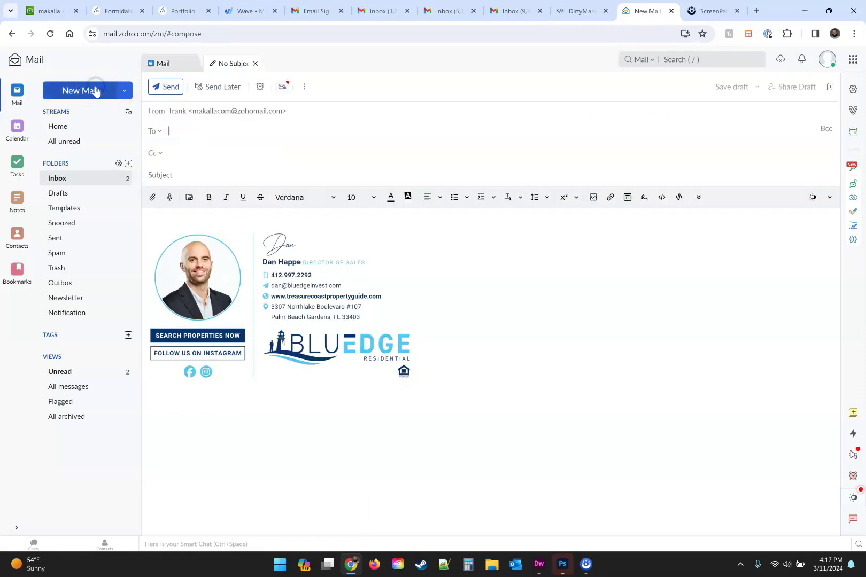